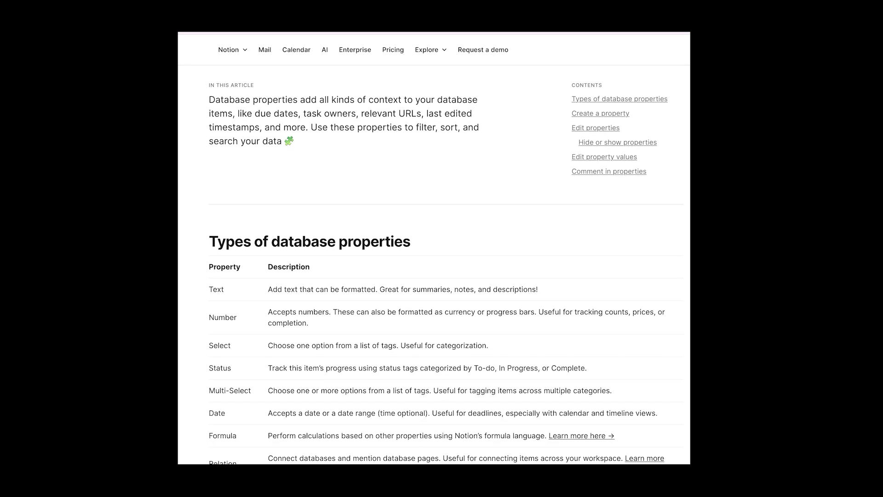
# Step: Look through the Showings Tracker's Seller | Actives, Buyer | Actives and Property Groups views
pyautogui.scroll(-2, 447, 263)
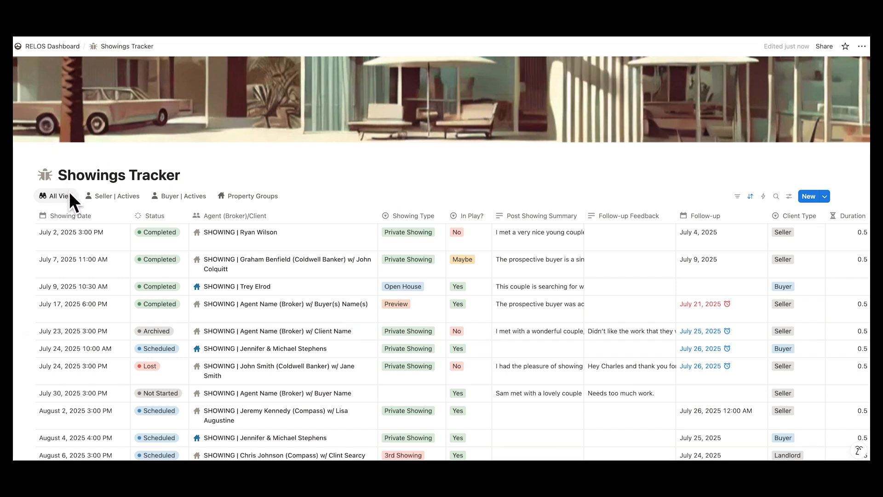
pyautogui.click(131, 196)
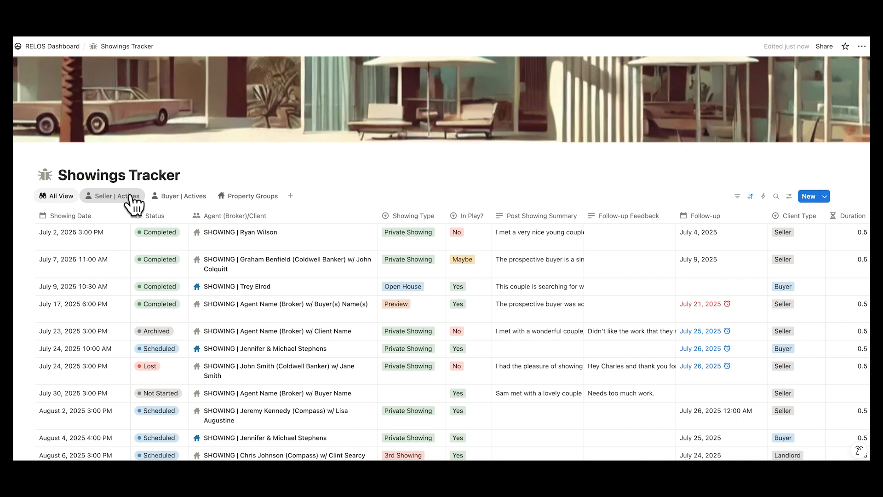
pyautogui.click(201, 197)
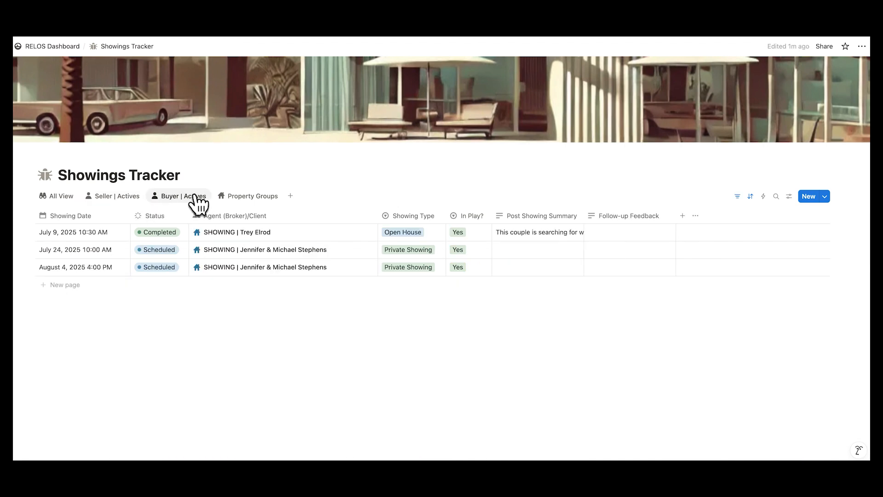
pyautogui.click(275, 198)
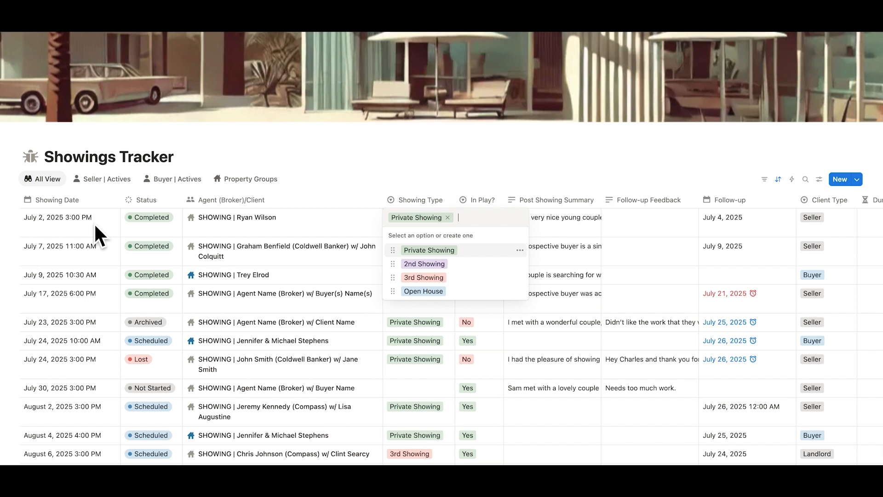
# Step: Examine the Showing Date settings and the available Status options of the July 2 showing
pyautogui.press('Escape')
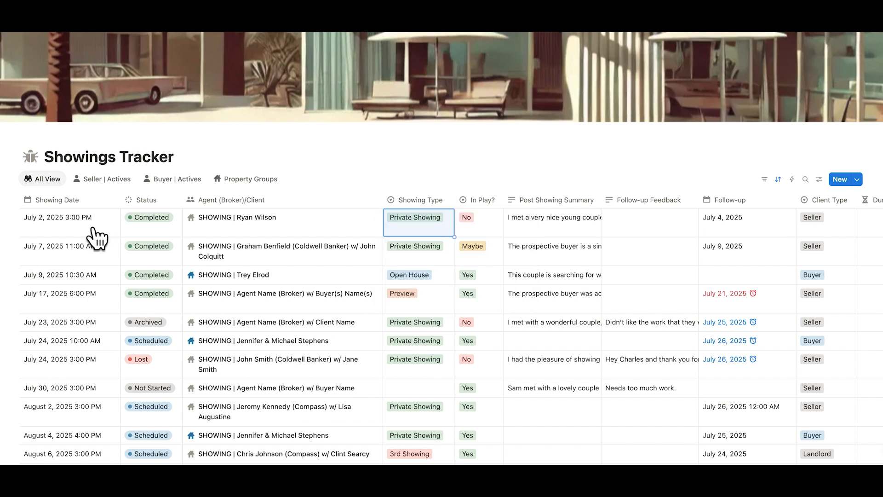
pyautogui.click(93, 229)
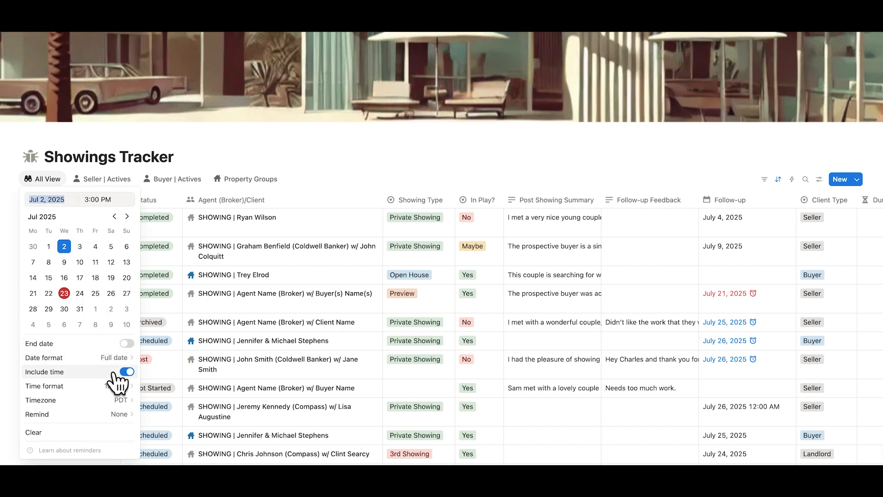
pyautogui.click(263, 145)
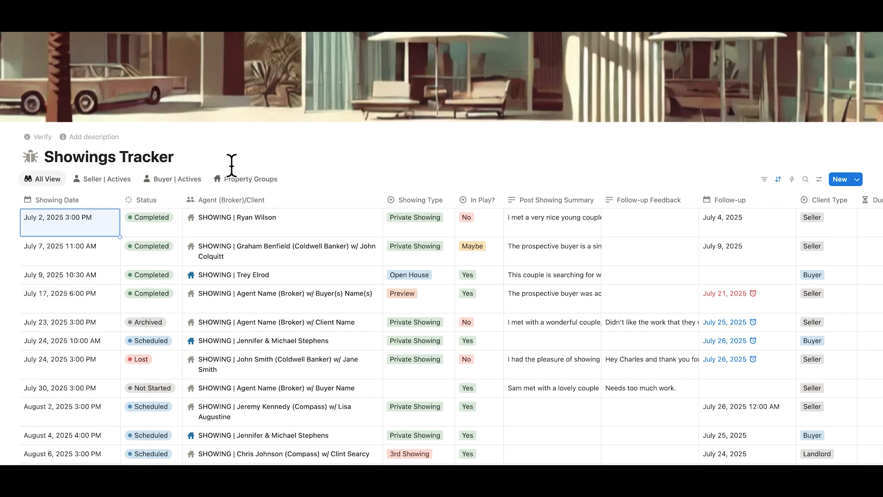
pyautogui.click(169, 229)
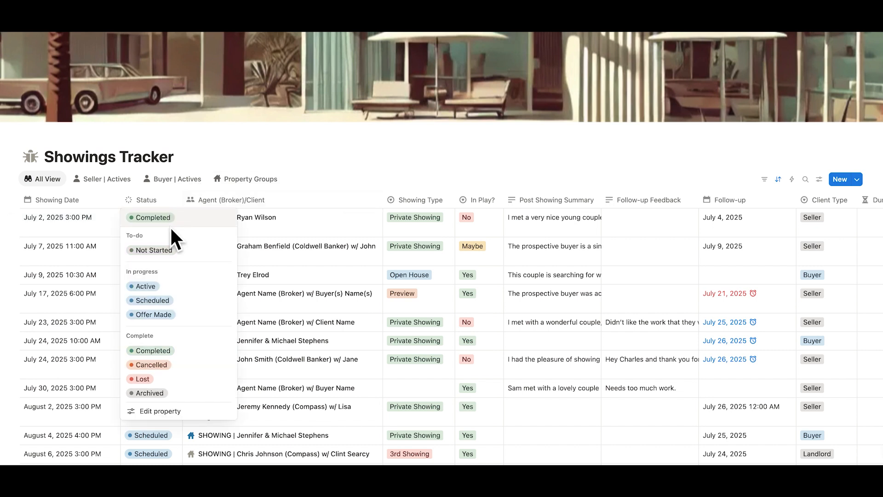
pyautogui.click(325, 231)
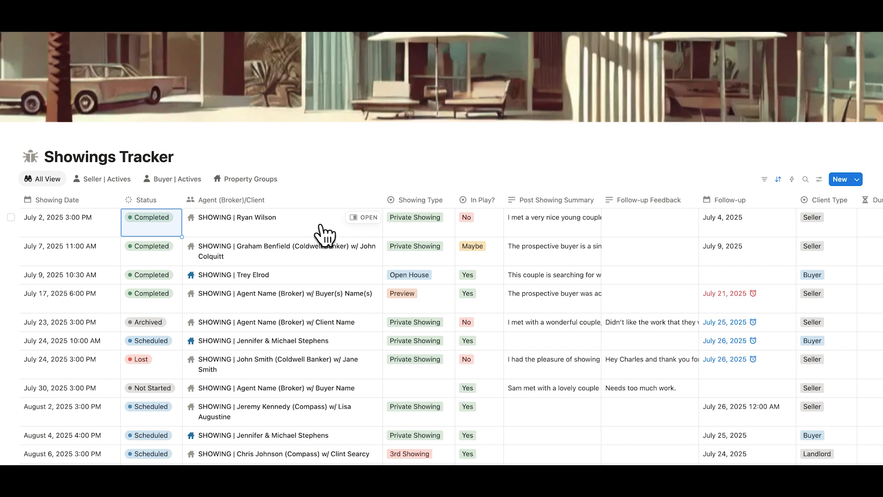
# Step: Examine the Client Type, Showing Type and In Play? options available for the July 2 showing
pyautogui.hscroll(1, 325, 233)
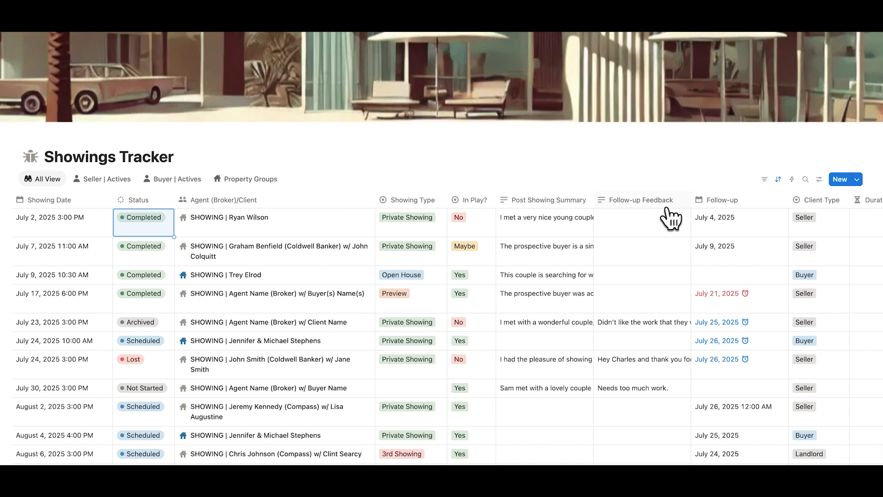
pyautogui.click(828, 227)
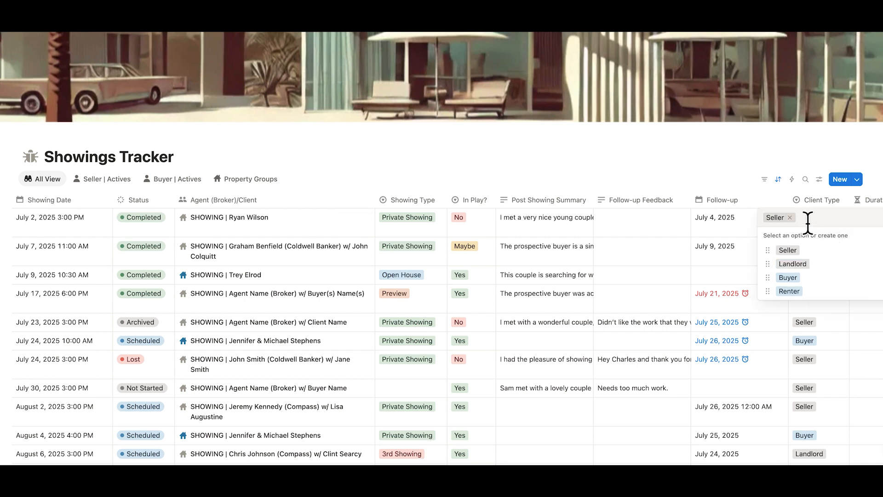
pyautogui.click(417, 231)
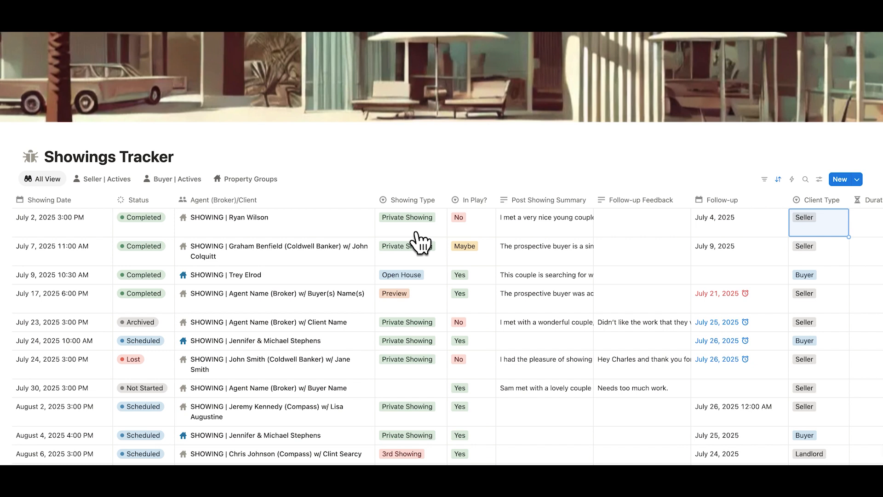
pyautogui.click(420, 236)
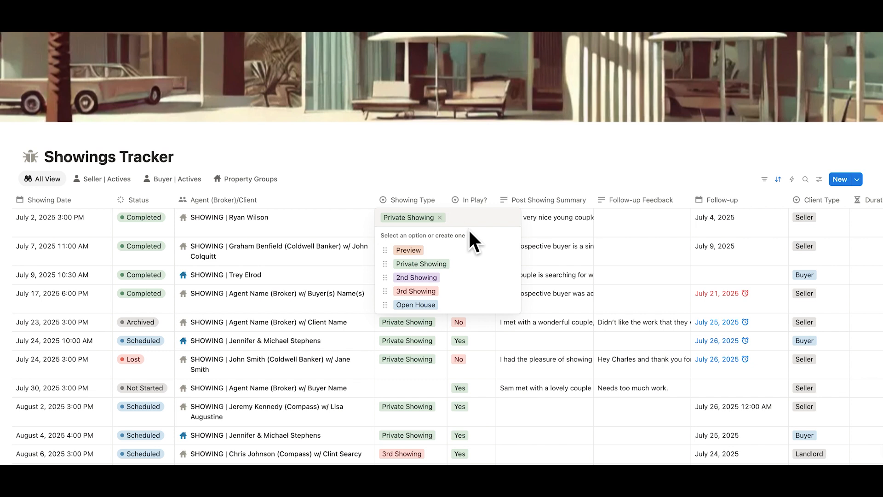
pyautogui.click(481, 191)
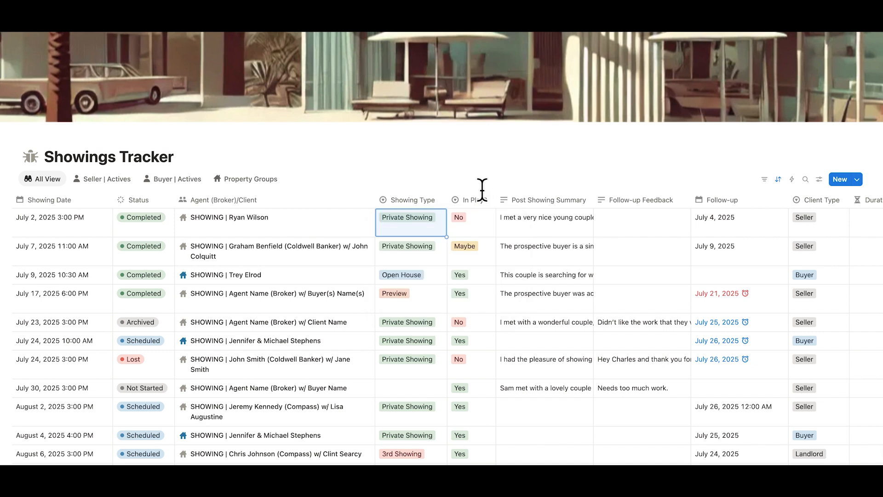
pyautogui.click(481, 230)
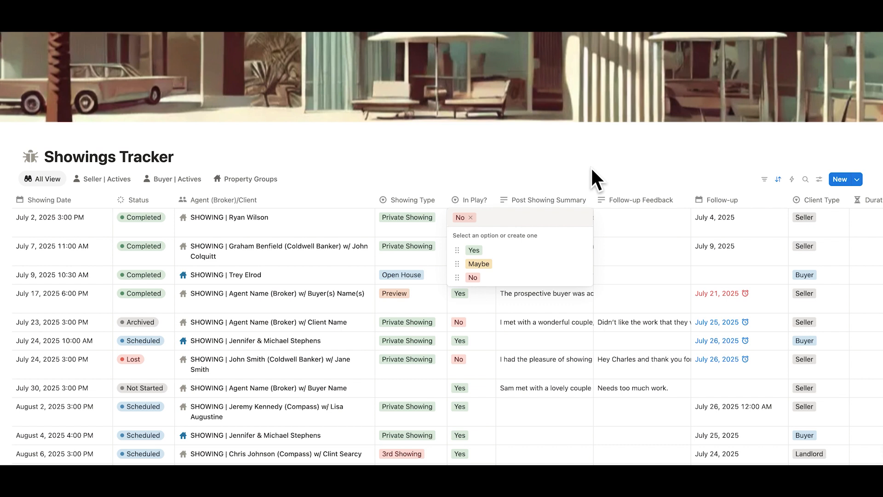
pyautogui.press('Escape')
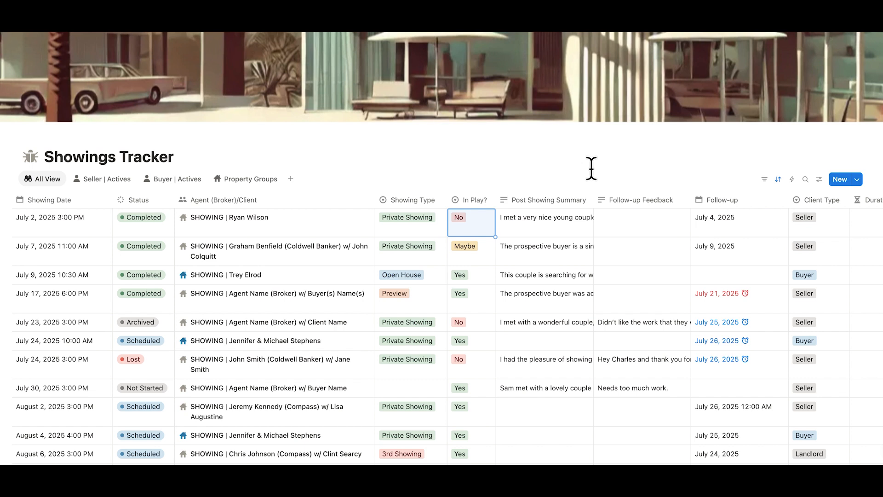
# Step: Read the July 2 showing's Post Showing Summary and the July 23 showing's Follow-up Feedback in full
pyautogui.click(584, 232)
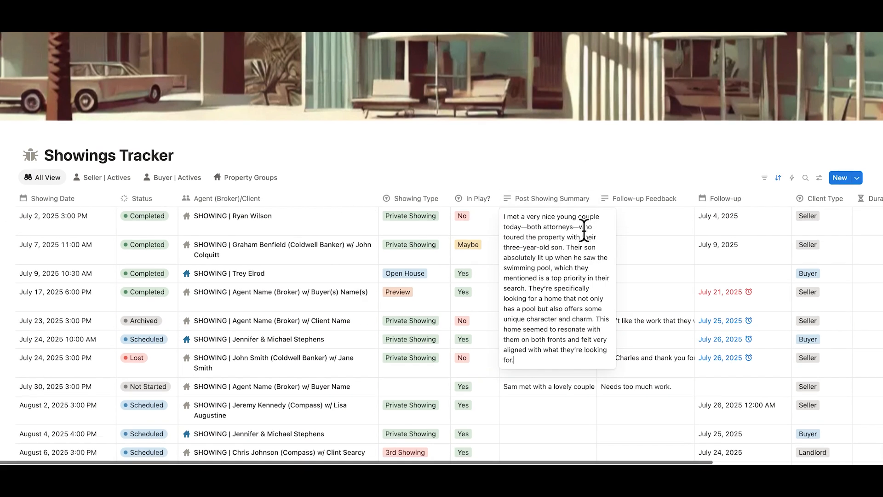
pyautogui.scroll(-1, 584, 230)
pyautogui.hscroll(-1, 584, 230)
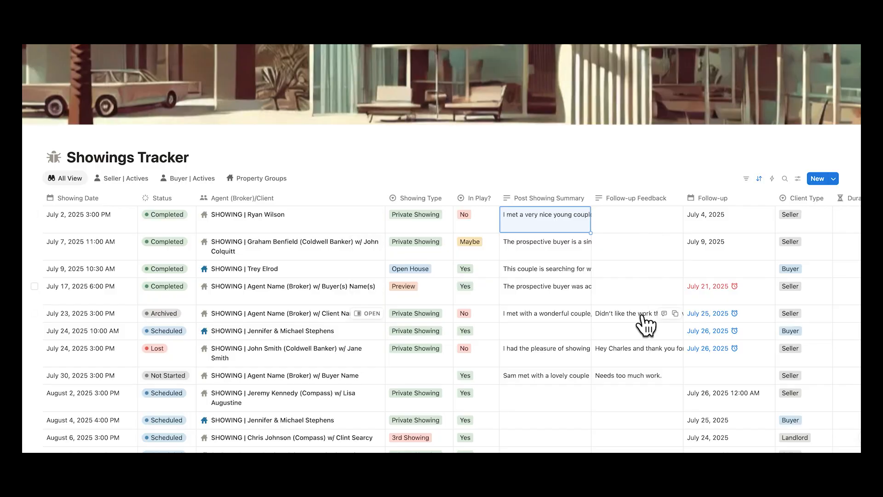
pyautogui.click(638, 316)
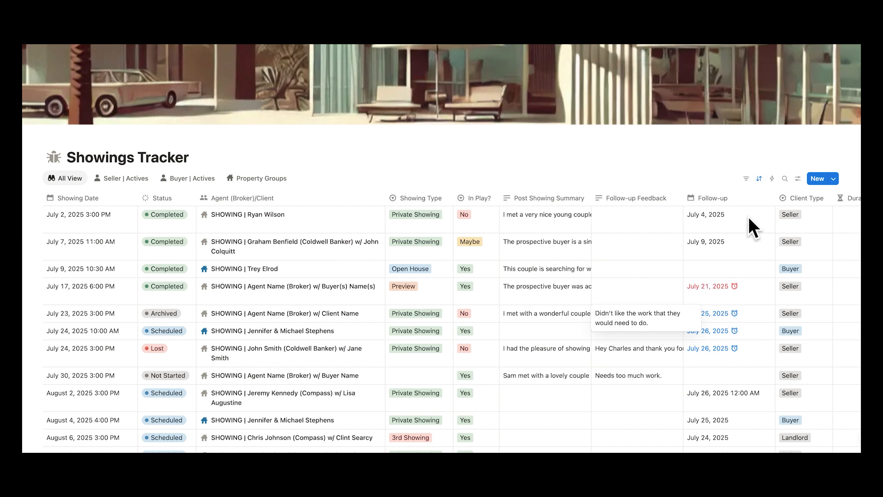
pyautogui.press('Escape')
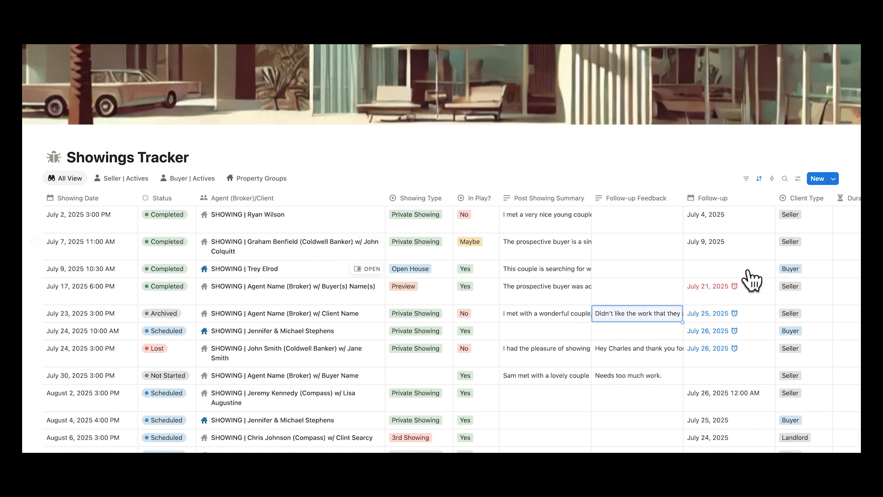
# Step: Set the follow-up reminder of the July 17 showing to On day of event (9:00 AM)
pyautogui.click(746, 294)
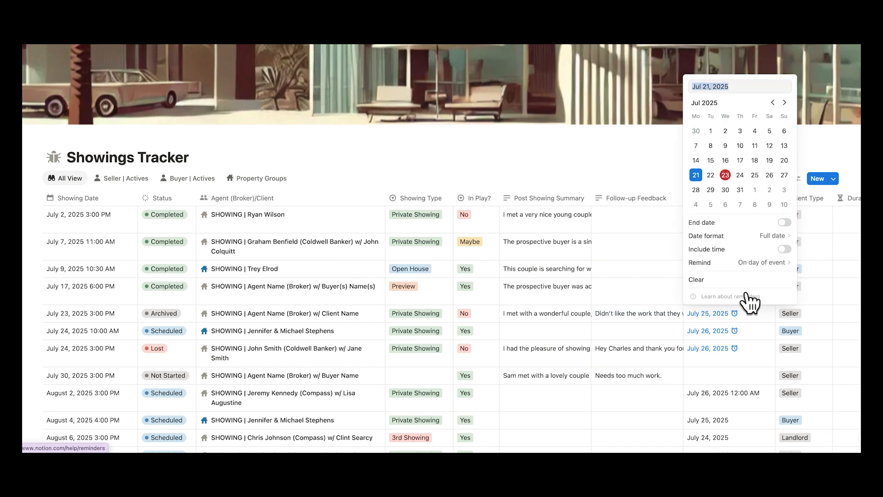
pyautogui.click(778, 262)
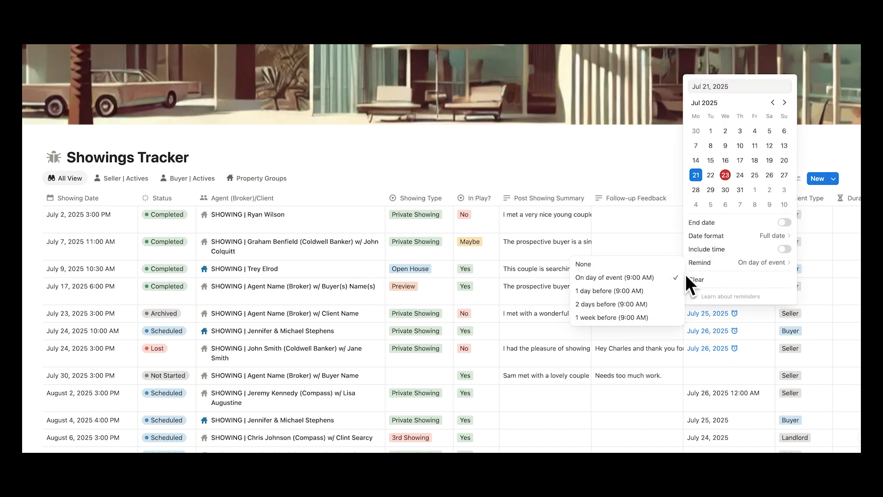
pyautogui.click(648, 278)
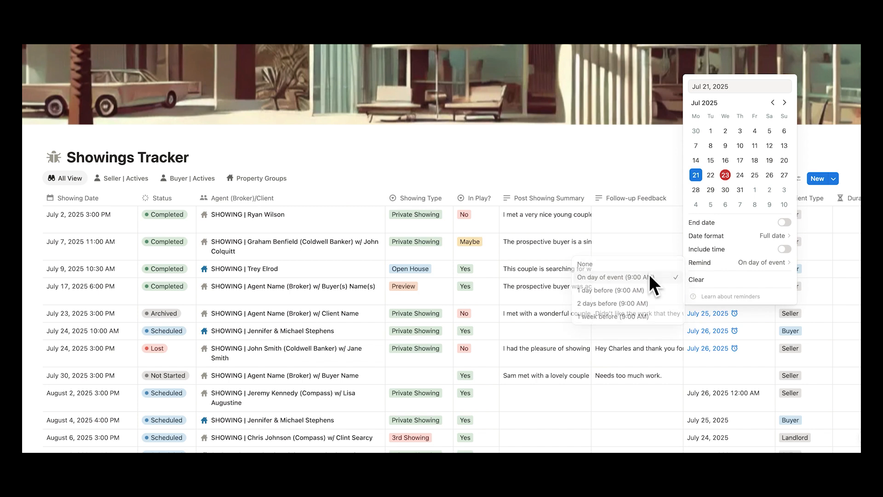
pyautogui.click(632, 179)
# Step: Set the Duration of the July 9 open house showing to 0.75
pyautogui.hscroll(3, 623, 249)
pyautogui.hscroll(4, 621, 248)
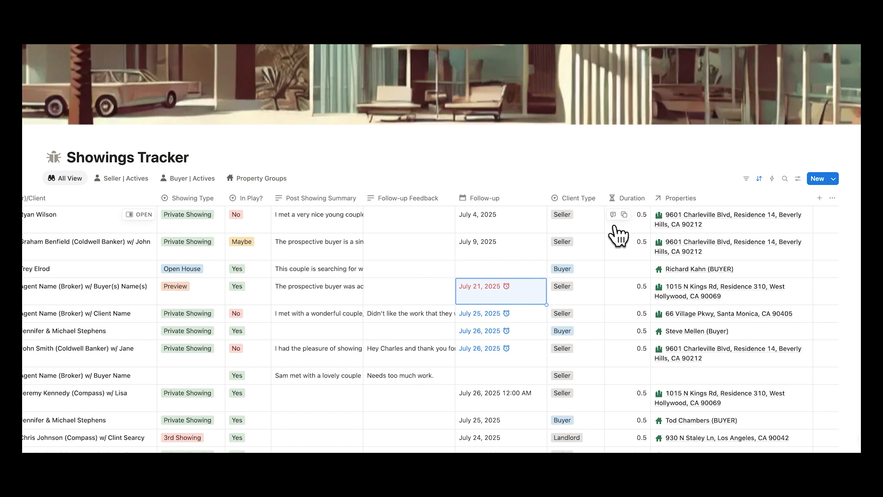
pyautogui.click(624, 270)
pyautogui.write('0.75')
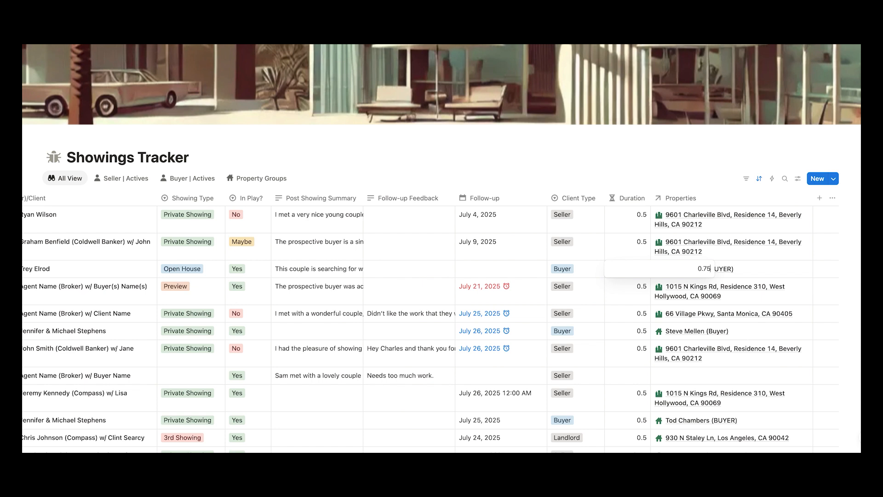
pyautogui.press('Return')
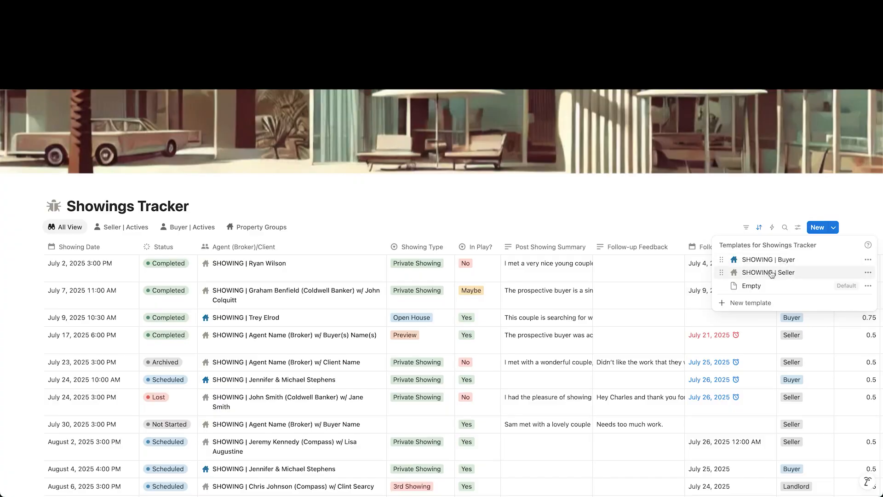
# Step: Create a new showing from the SHOWING | Seller template and set its Showing Date to July 31, 2025
pyautogui.click(771, 274)
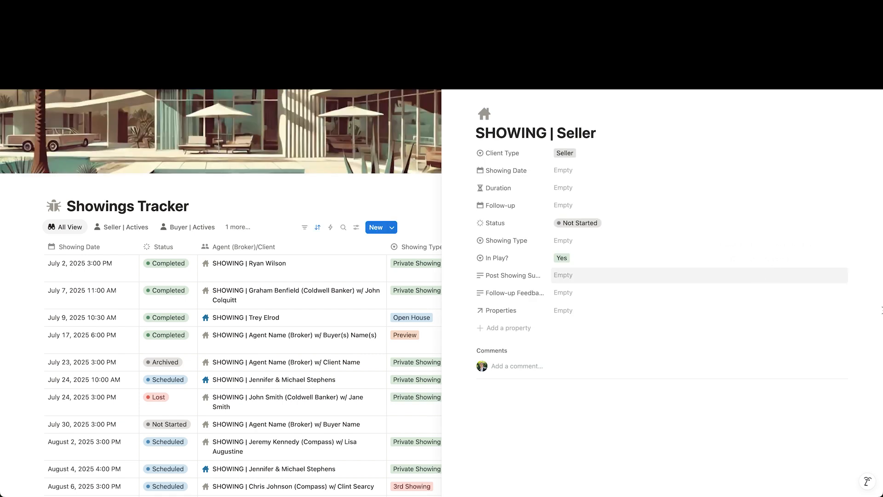
pyautogui.click(563, 172)
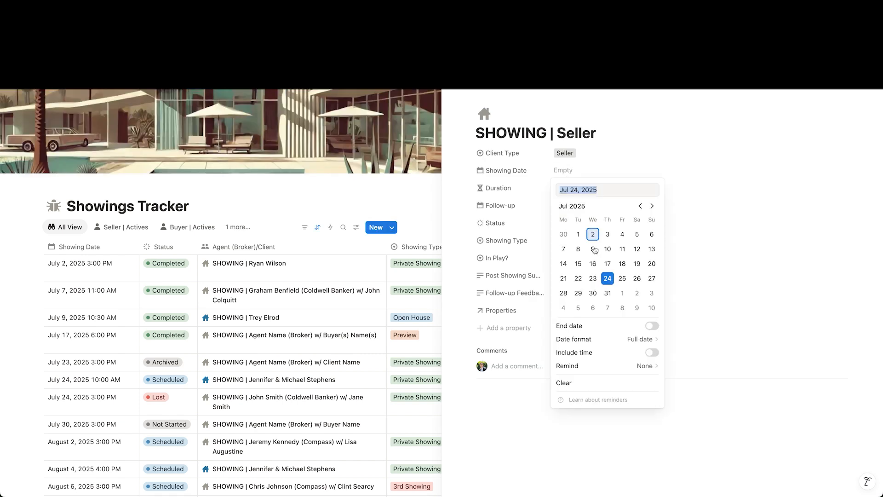
pyautogui.click(608, 294)
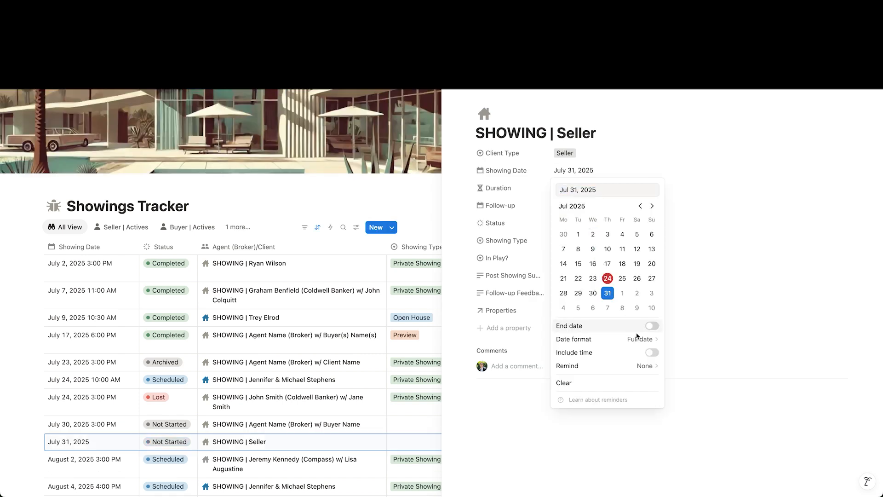
# Step: Include a time in the new showing's Showing Date and set it to 3:00 PM
pyautogui.click(651, 352)
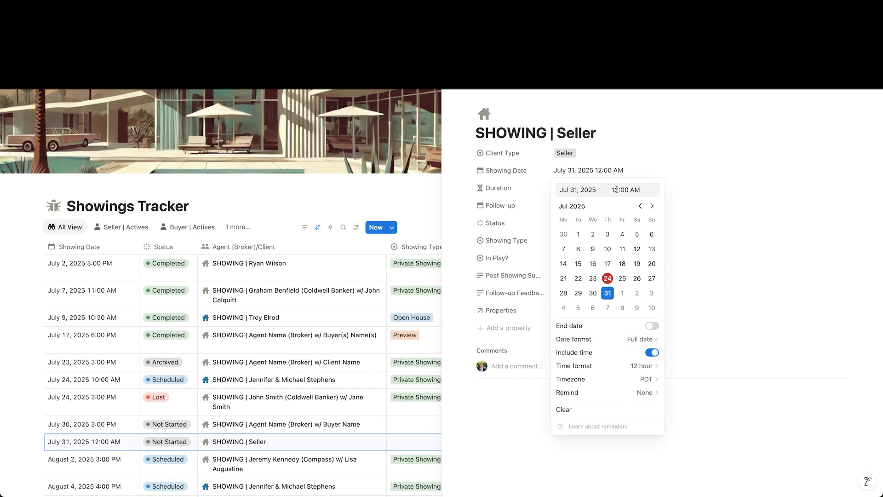
pyautogui.press('Right')
pyautogui.press('BackSpace')
pyautogui.press('BackSpace')
pyautogui.write('3')
pyautogui.press('Right')
pyautogui.press('Right')
pyautogui.press('BackSpace')
pyautogui.write('P')
pyautogui.press('Return')
pyautogui.click(724, 161)
# Step: Rename the new showing as "SHOWING | Agent Name (Broker) w/ Buyer Name"
pyautogui.moveTo(597, 133); pyautogui.dragTo(560, 134)
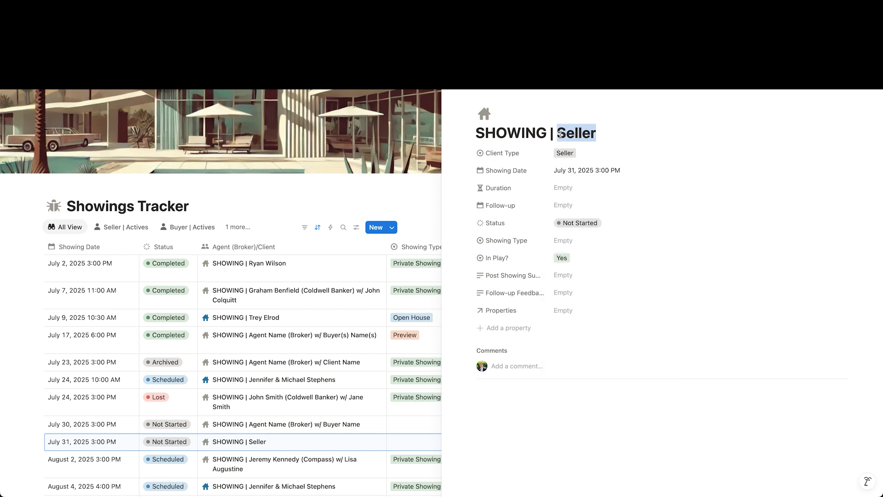
pyautogui.write('Agent Na')
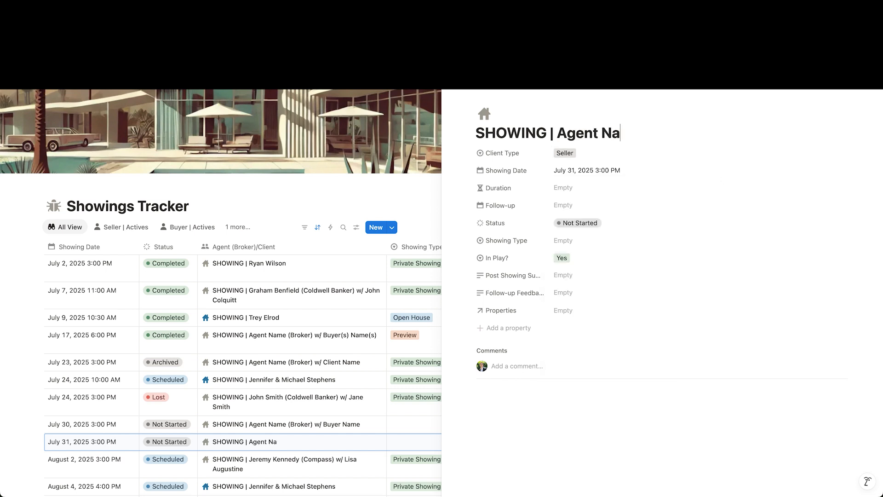
pyautogui.write('me (Broke')
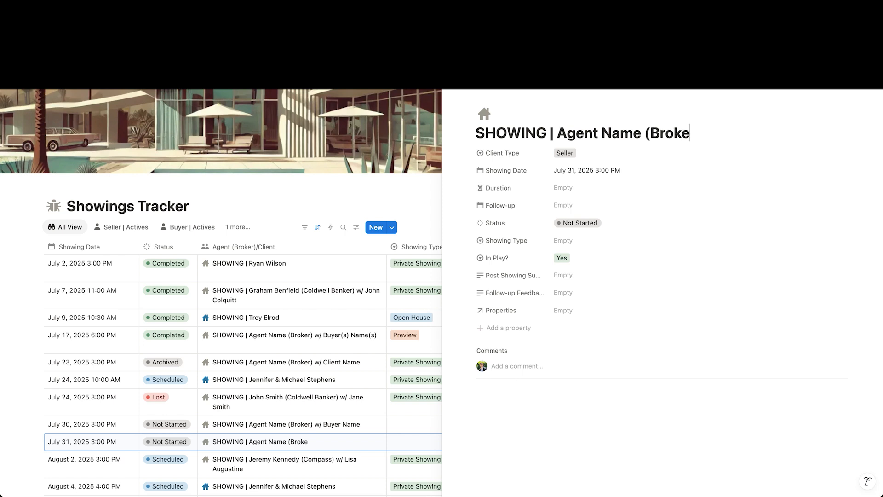
pyautogui.write('r) w/ Buyer Name')
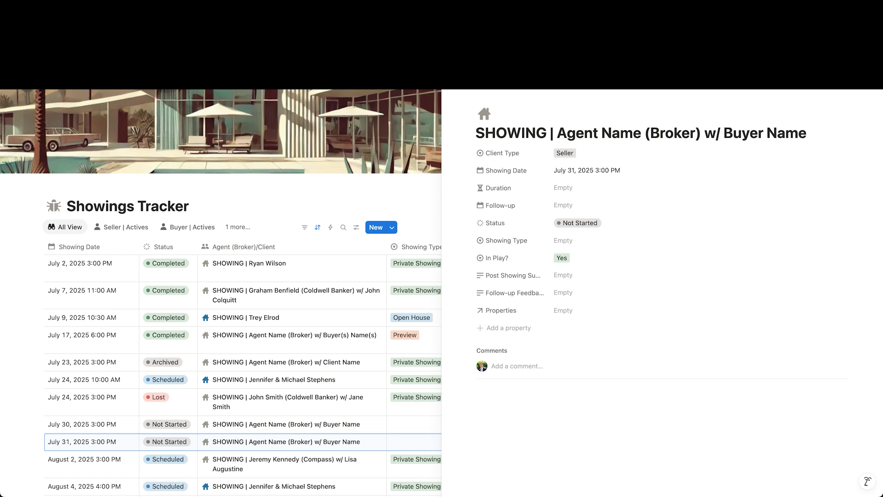
# Step: Set the new showing's Duration to 0.5 and its Follow-up date to August 2, 2025
pyautogui.click(577, 188)
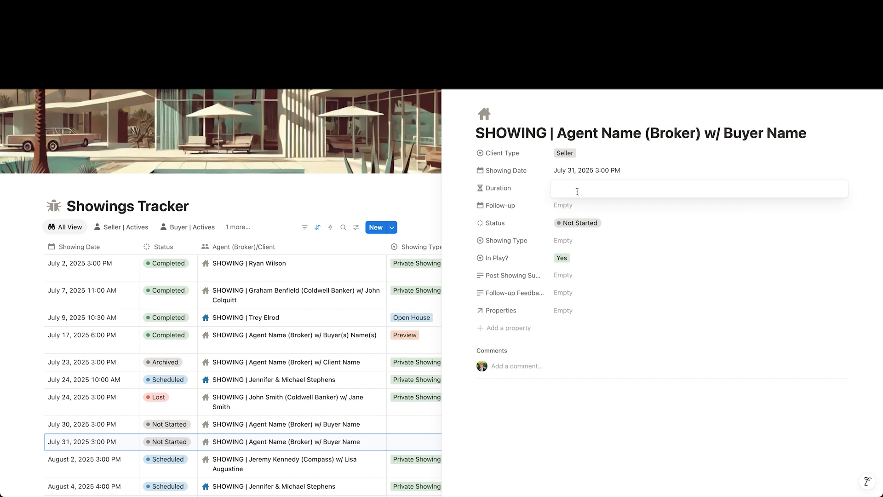
pyautogui.write('0.5')
pyautogui.click(564, 205)
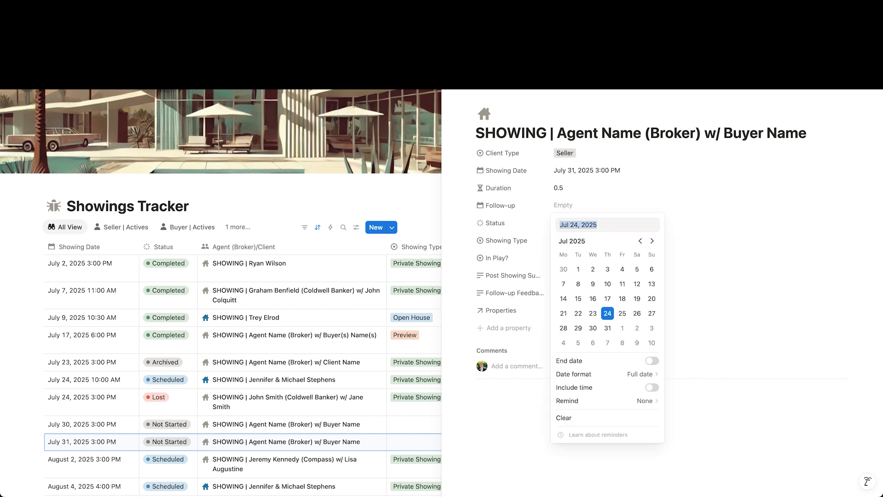
pyautogui.click(568, 209)
pyautogui.click(568, 208)
pyautogui.click(636, 328)
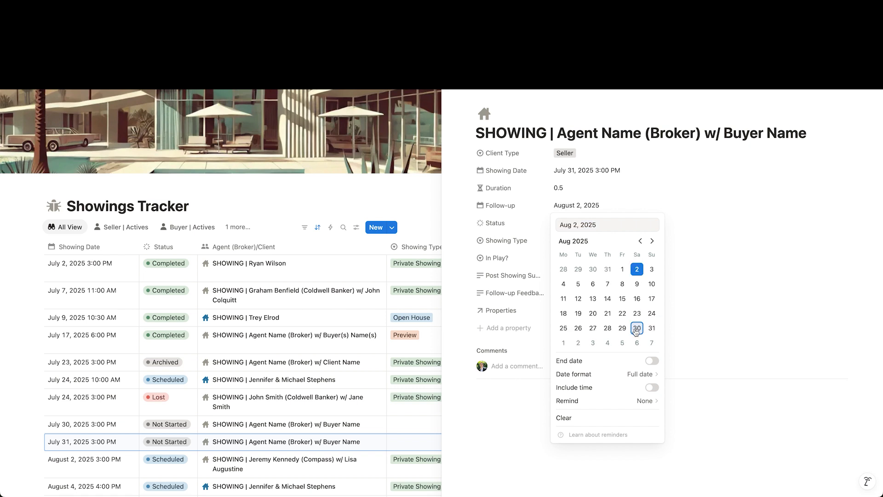
# Step: Add an "On day of event (9:00 AM)" reminder to the Follow-up date, leaving its time excluded
pyautogui.click(653, 387)
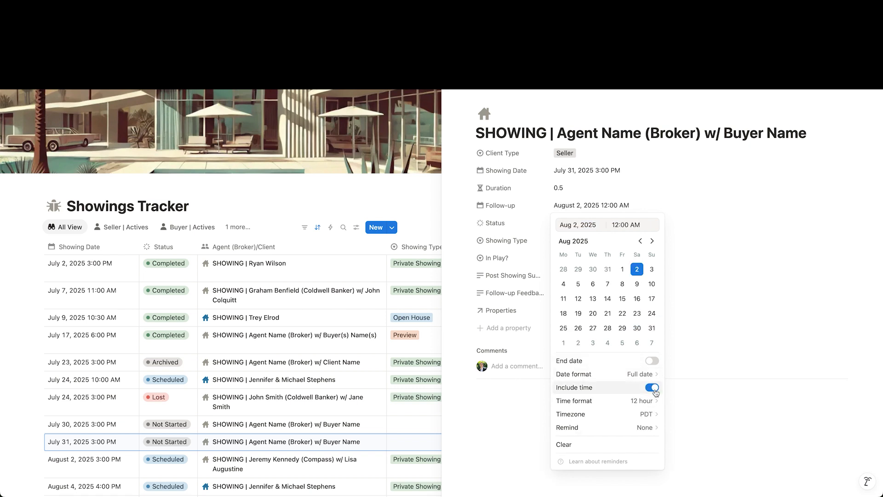
pyautogui.click(653, 389)
pyautogui.click(650, 400)
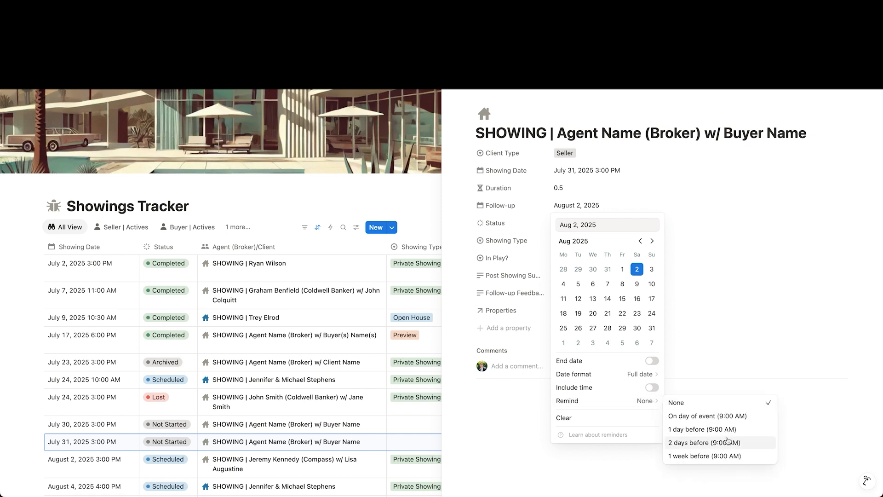
pyautogui.click(736, 415)
pyautogui.click(533, 417)
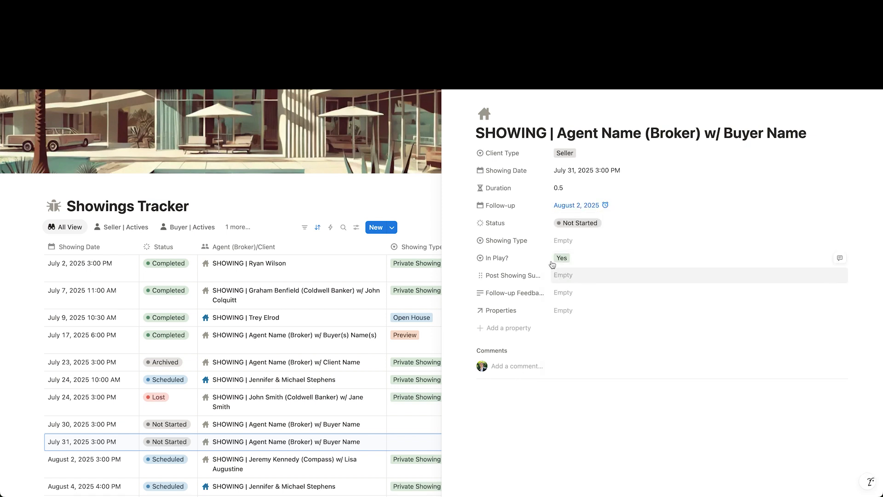
# Step: Set the Showing Type to Private Showing and look through the Properties pages available for linking
pyautogui.click(562, 240)
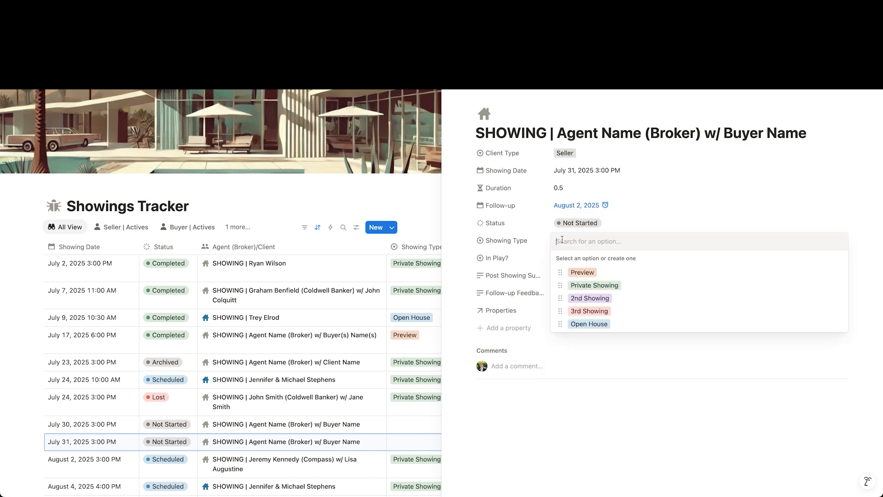
pyautogui.click(581, 285)
pyautogui.click(561, 312)
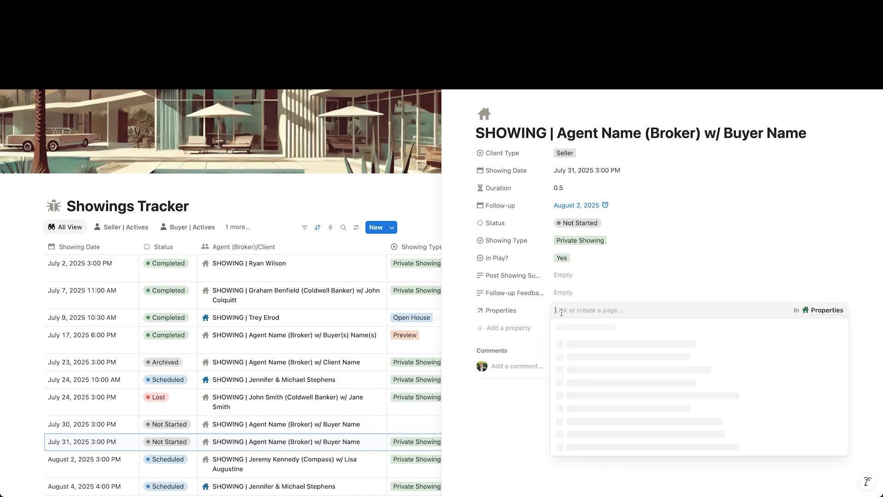
pyautogui.scroll(-3, 608, 389)
pyautogui.scroll(-3, 608, 389)
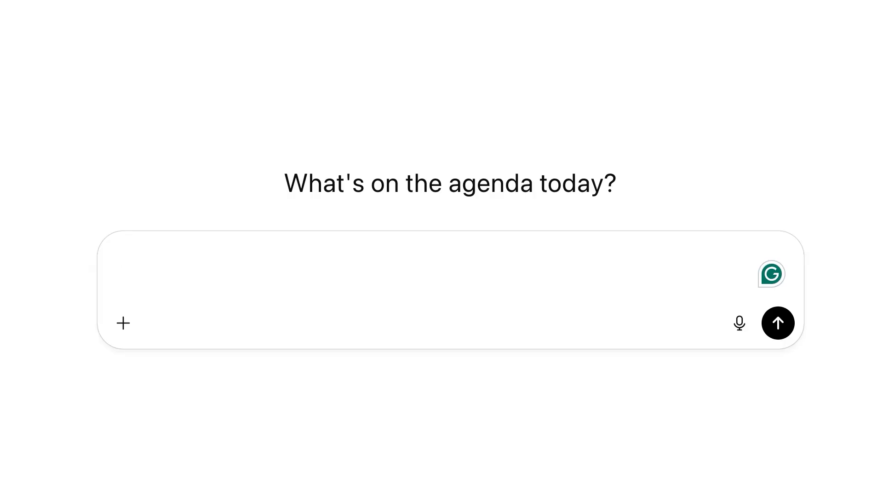
# Step: Switch to ChatGPT and enter the saved prompt for rewriting raw showing notes as a professional post-showing summary for the clients
pyautogui.write('xs')
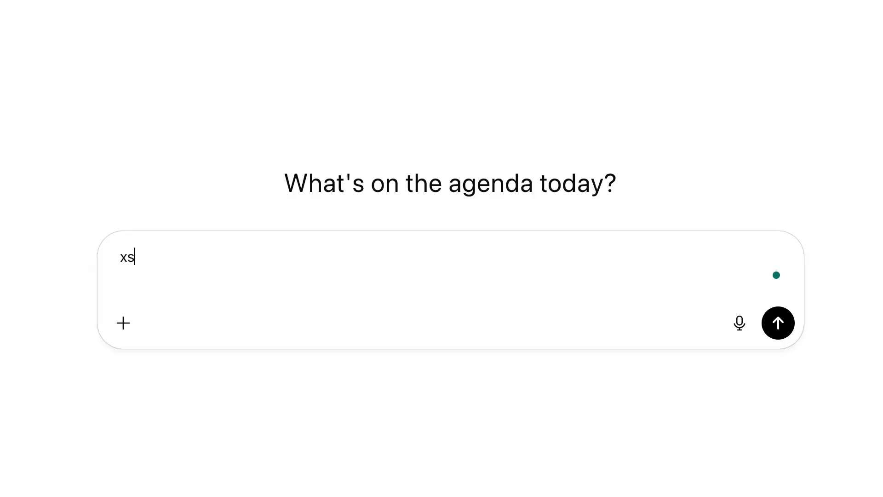
pyautogui.press('BackSpace')
pyautogui.press('BackSpace')
pyautogui.write('I am a real estate agent writing a post-showing summary for my clients. Please rewrite the following unstructured notes below into a clear, well-structured, and conversational yet professional email that reflects my voice—analytical, warm, and trustworthy. The tone should be informative and honest, while avoiding unnecessary fluff or salesy language. Assume the client appreciates transparency and a thoughtful, high-touch service. Please keep in mind that this summary is part of a more detailed email I send to my clients after a showing, so it should just be written in paragraph format that I can easily copy and paste into the email.  Here are my raw notes from the showing:')
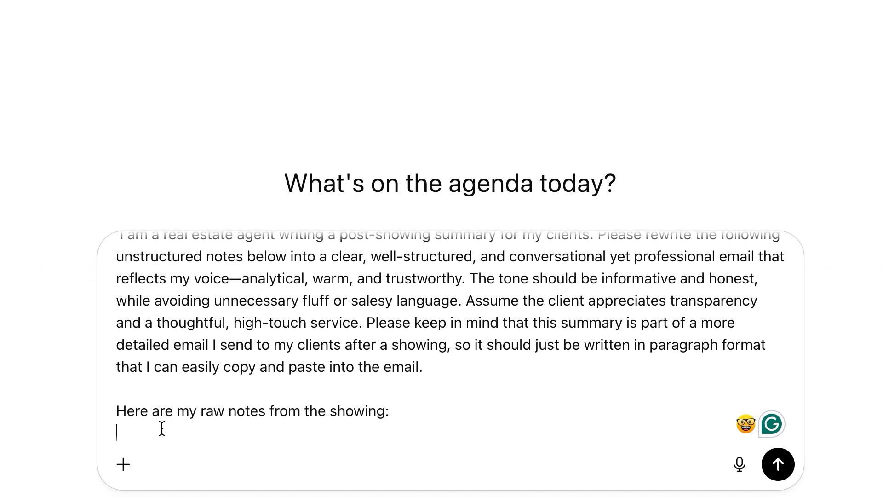
pyautogui.scroll(1, 163, 430)
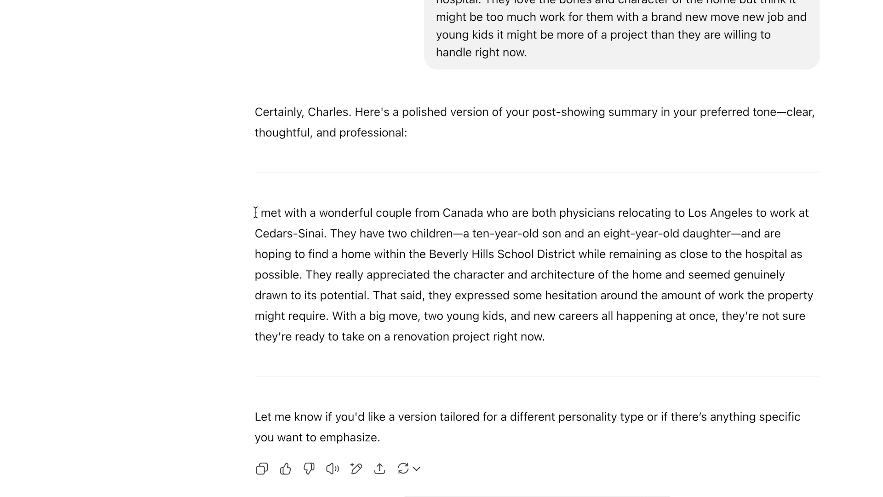
# Step: Copy the generated summary paragraph into the Post Showing Summary of the July 31 showing in the Notion tracker
pyautogui.moveTo(254, 211); pyautogui.dragTo(563, 328)
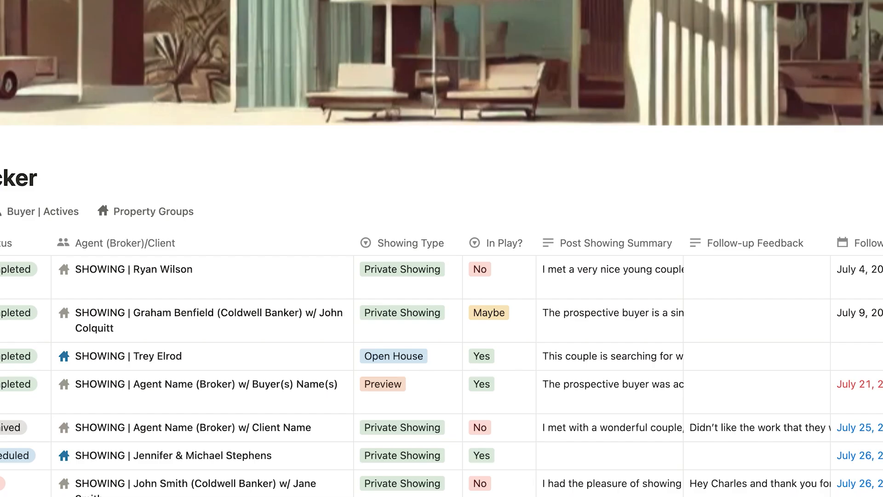
pyautogui.scroll(-5, 449, 335)
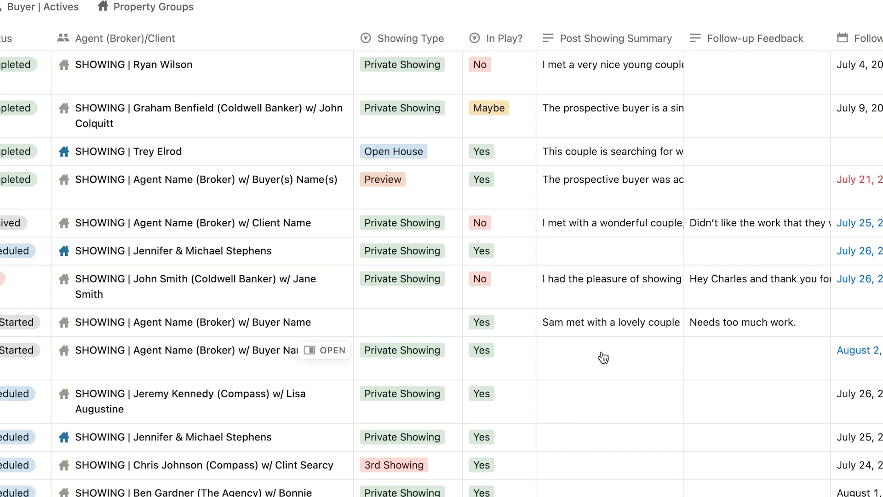
pyautogui.click(604, 357)
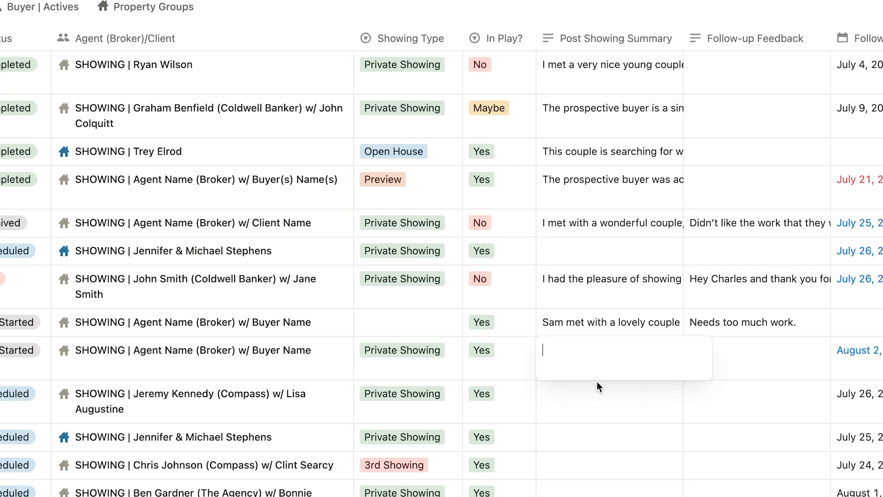
pyautogui.press('super+v')
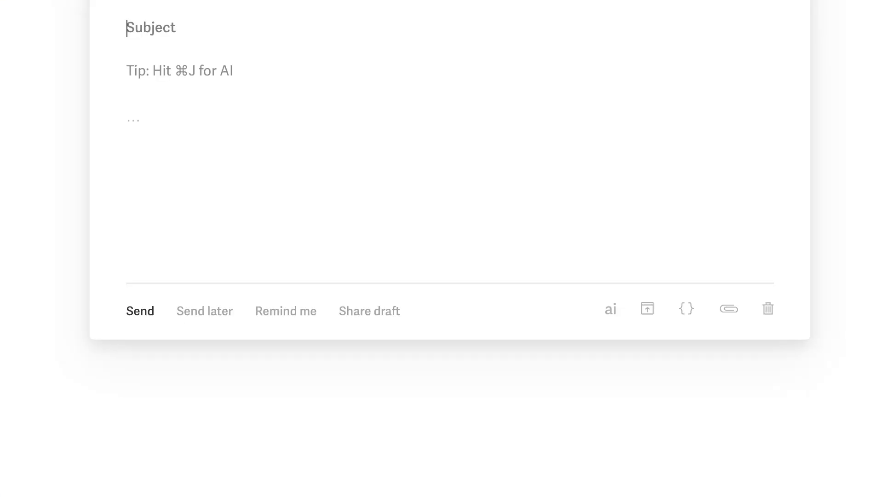
# Step: In a new email, expand the "xss" showing-summary snippet with "Agent Name", "Client Name" and "buyers' agent" filled in
pyautogui.write('xss')
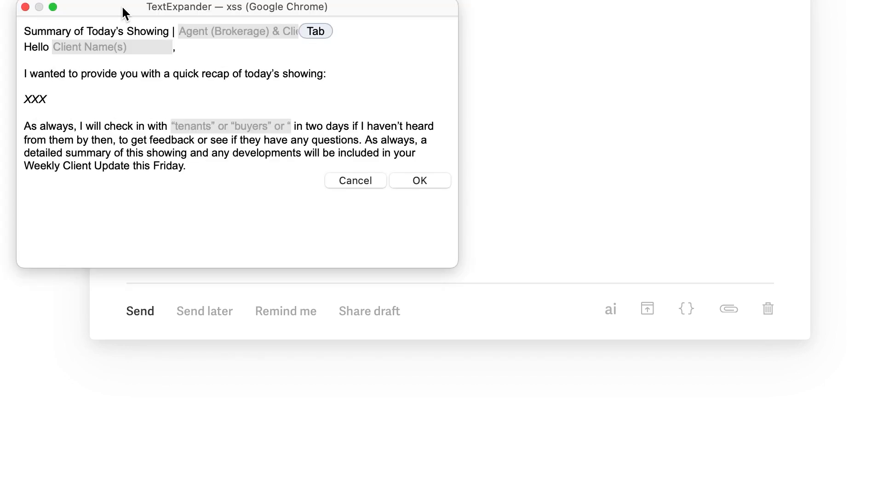
pyautogui.moveTo(123, 8); pyautogui.dragTo(278, 98)
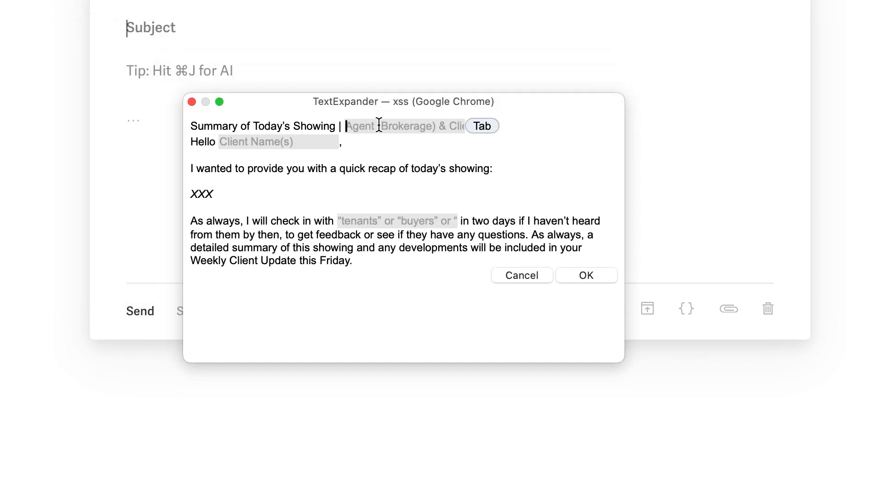
pyautogui.write('Age')
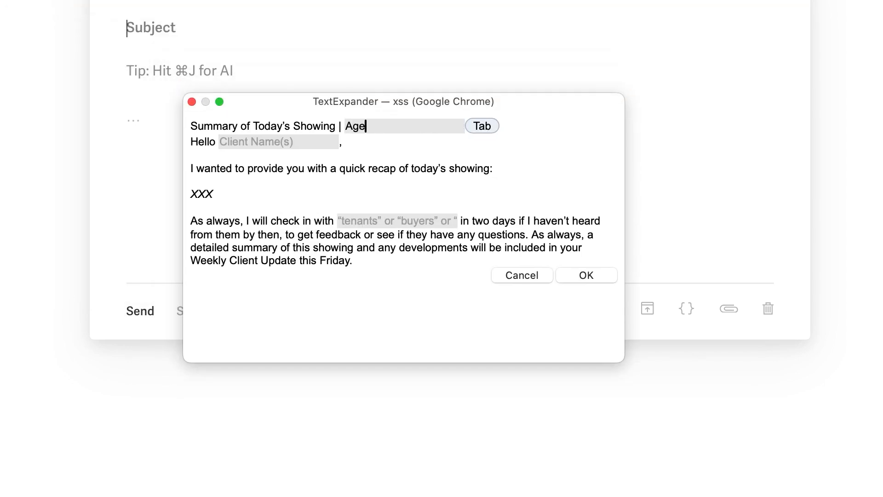
pyautogui.write('nt Name')
pyautogui.press('Tab')
pyautogui.write('Client ')
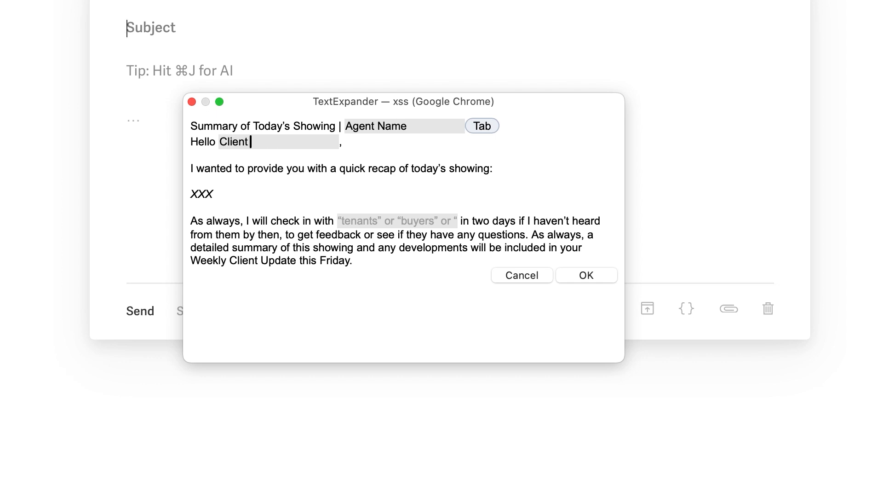
pyautogui.write('Name')
pyautogui.click(358, 220)
pyautogui.write('buyers')
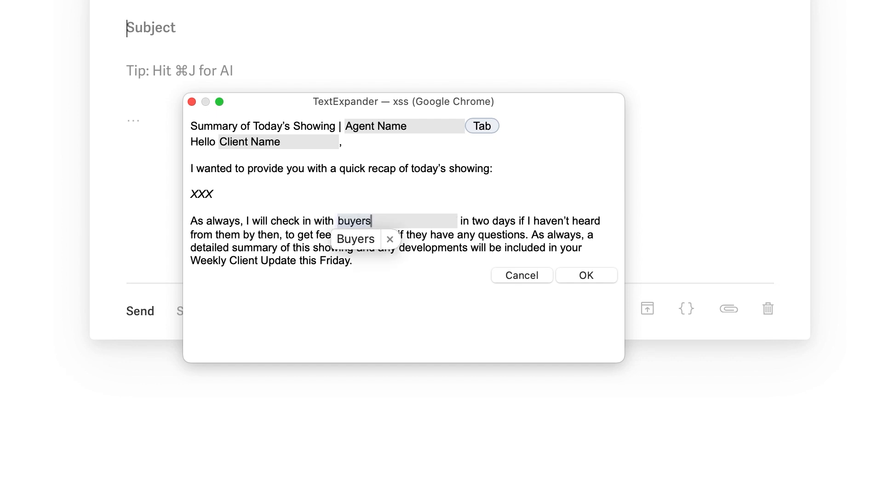
pyautogui.write("' agent")
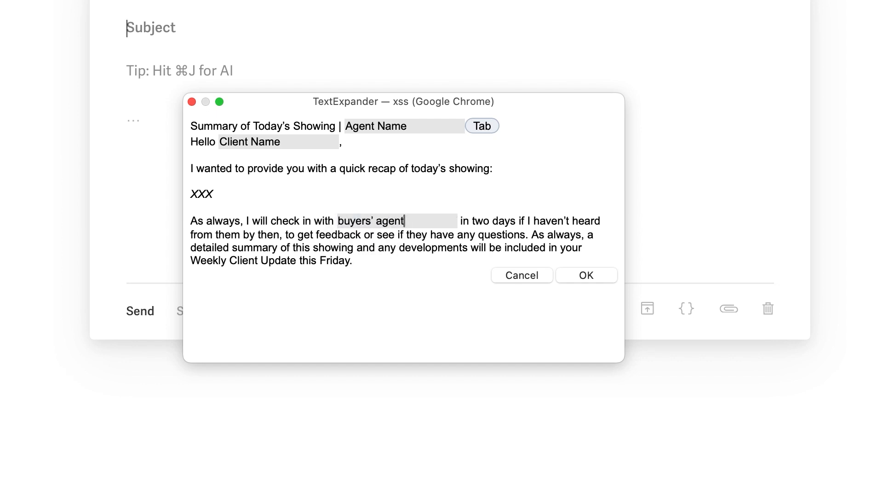
pyautogui.click(587, 275)
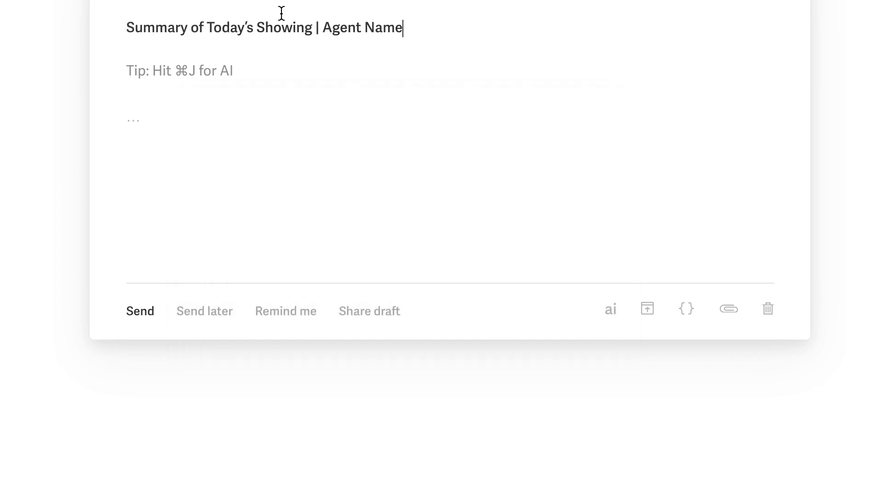
# Step: Replace the XXX placeholder in the email body with "AI SUMMARY HERE..."
pyautogui.moveTo(170, 192); pyautogui.dragTo(105, 192)
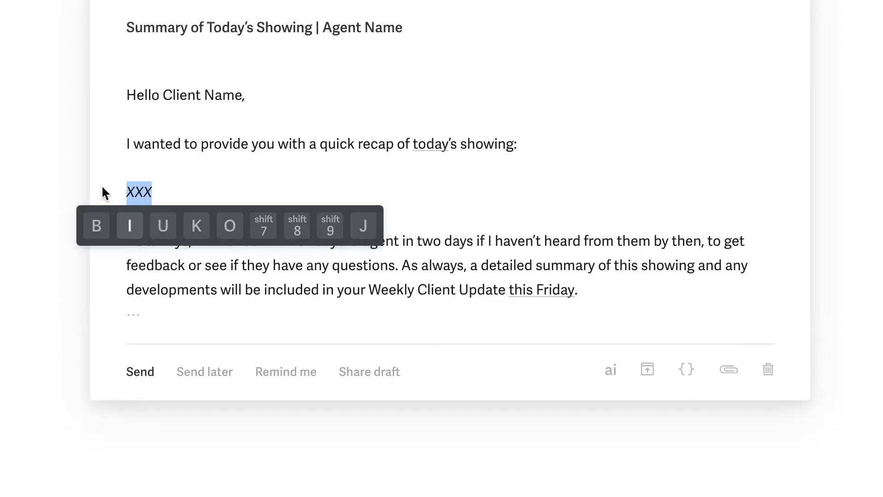
pyautogui.write('AI SUMMARY')
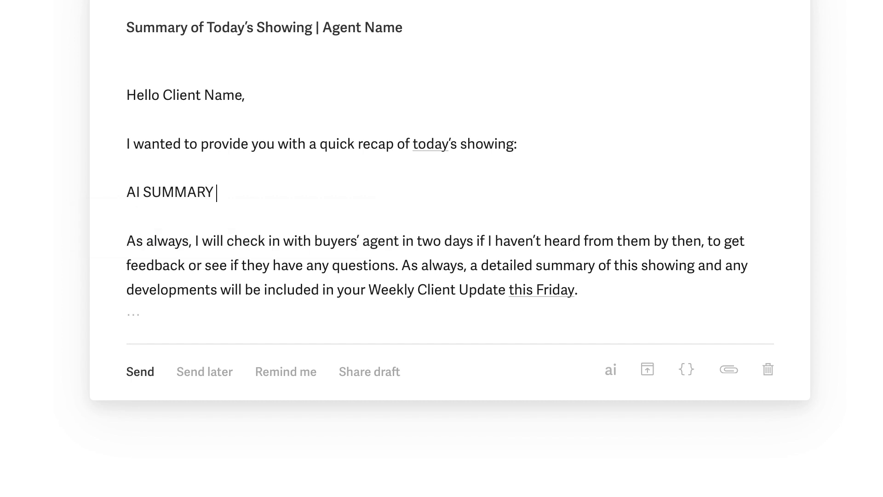
pyautogui.write(' HERE...')
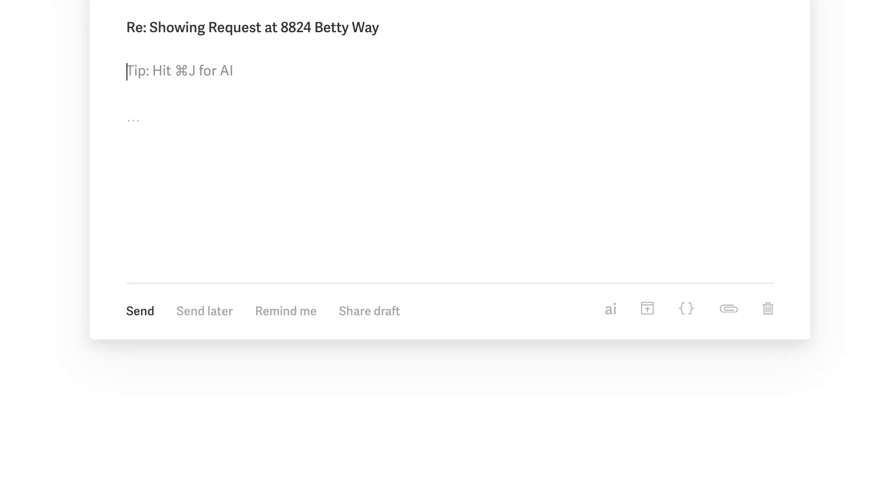
# Step: In the showing-request reply, expand the "xfu" follow-up snippet with "Agent Name" and the property's street address (snippet "xbw") filled in
pyautogui.write('xf')
pyautogui.press('BackSpace')
pyautogui.press('BackSpace')
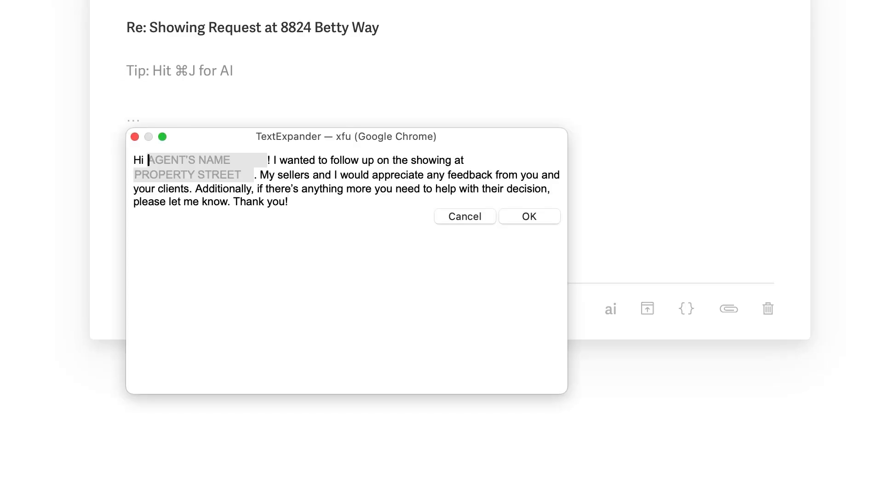
pyautogui.write('A')
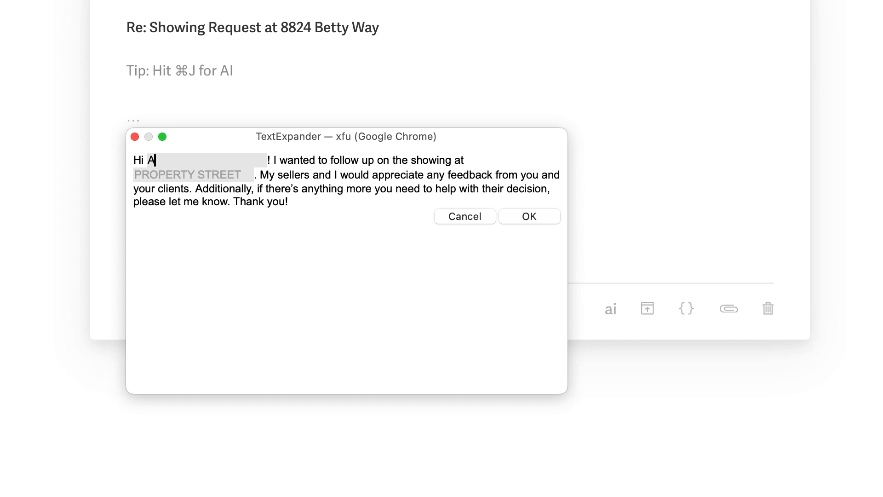
pyautogui.write('gent Name')
pyautogui.press('Tab')
pyautogui.write('xbw')
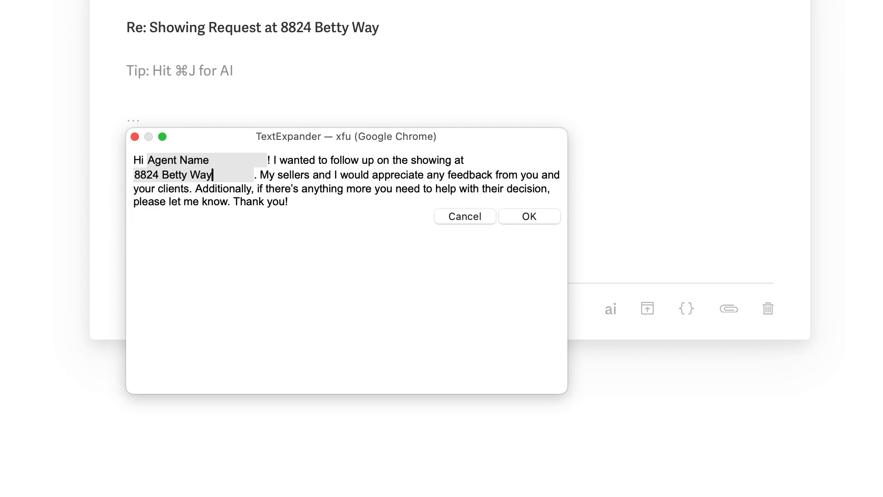
pyautogui.click(530, 216)
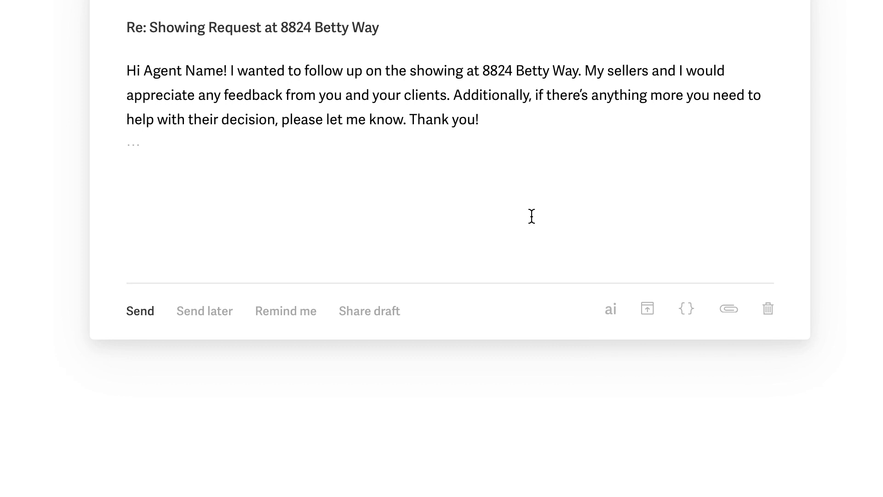